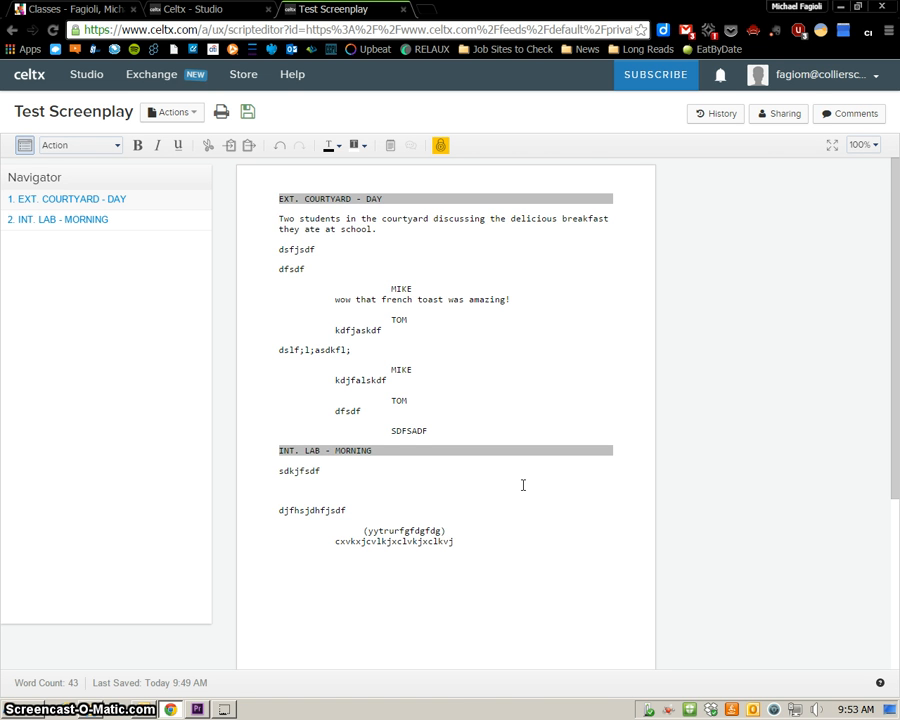
click(279, 373)
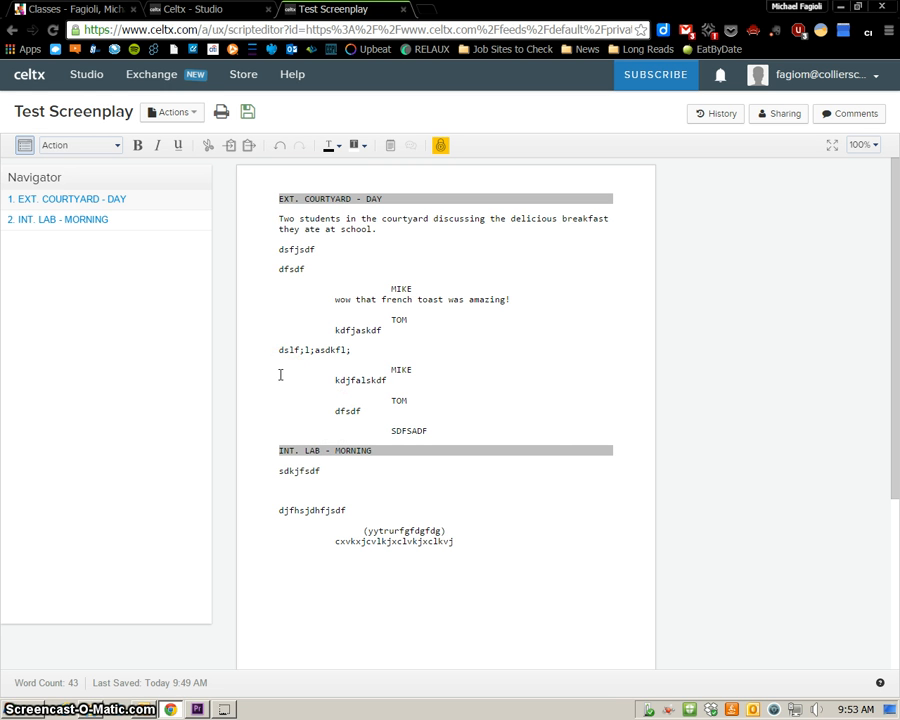
click(260, 355)
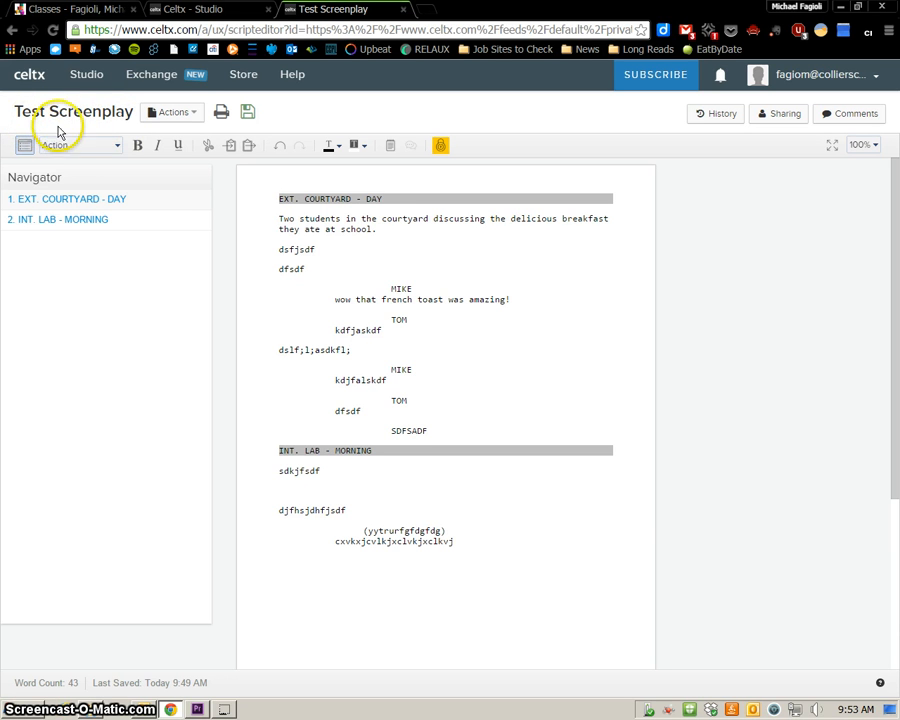
Open the screenplay's title page details for editing and set the title to "Test Screenplay"
click(188, 117)
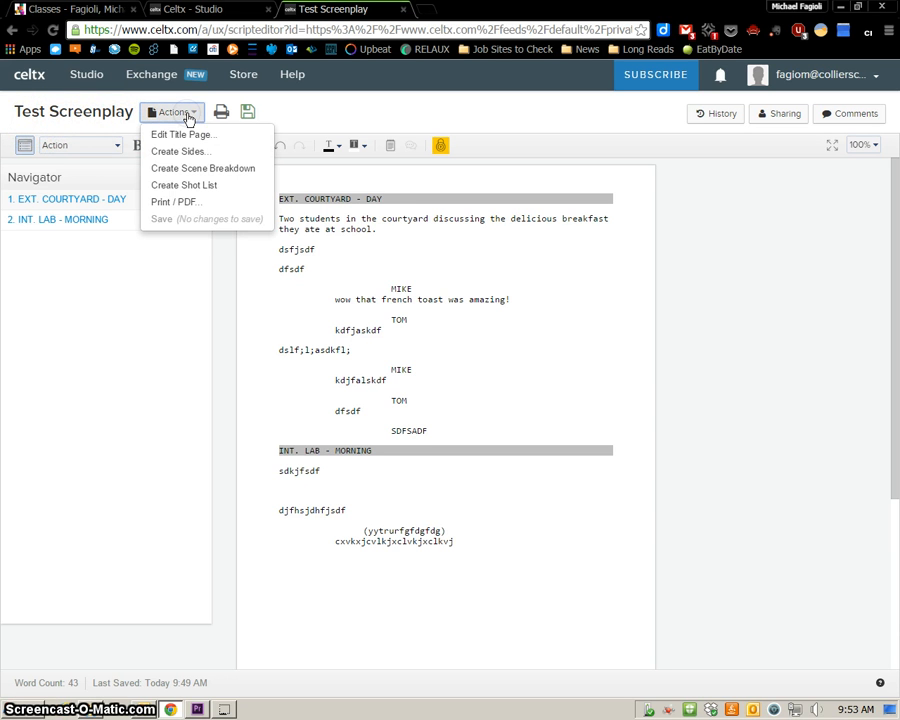
click(239, 139)
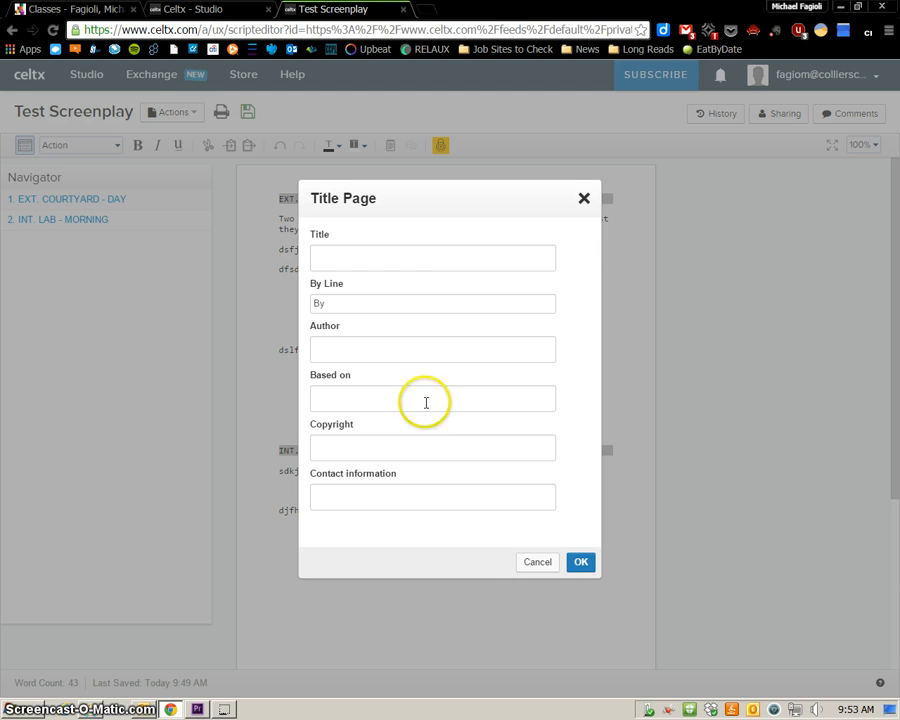
click(432, 259)
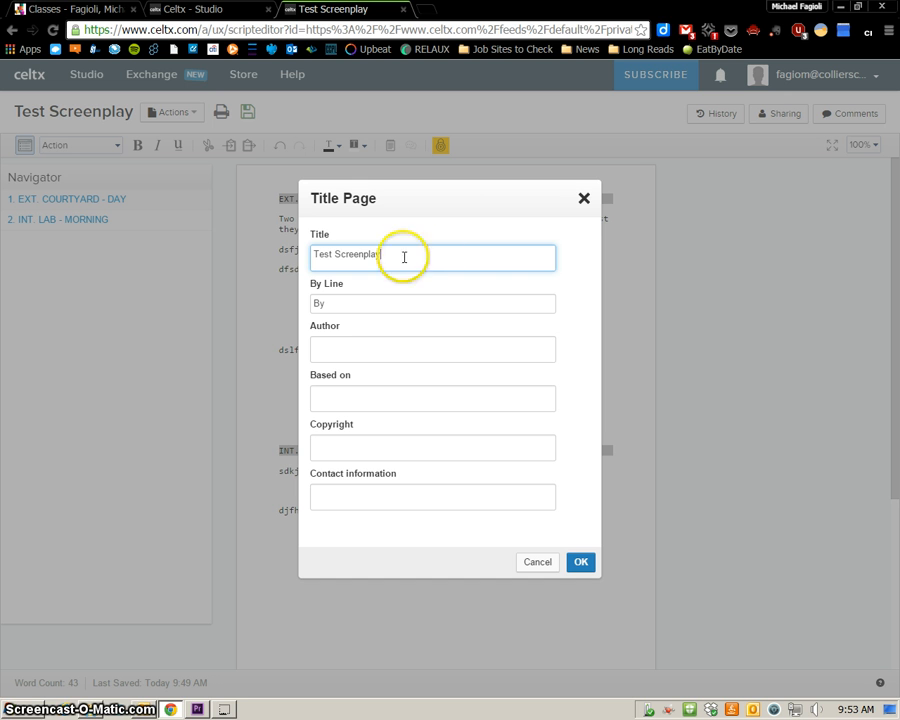
drag(400, 255, 280, 256)
click(410, 257)
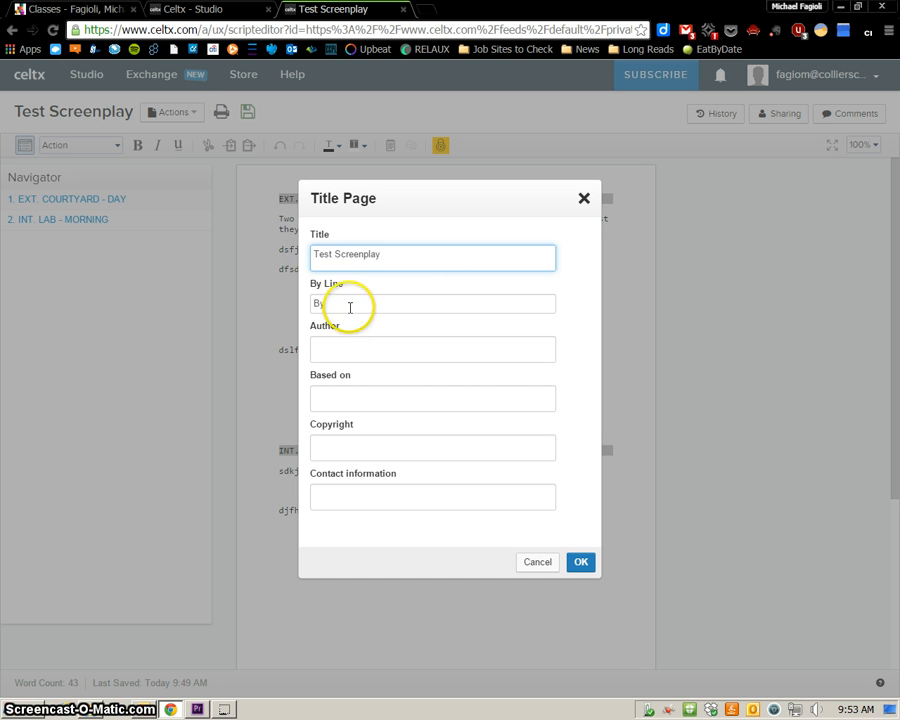
Go through the title page's By Line field and enter the author's name in the Author field
click(358, 304)
click(368, 347)
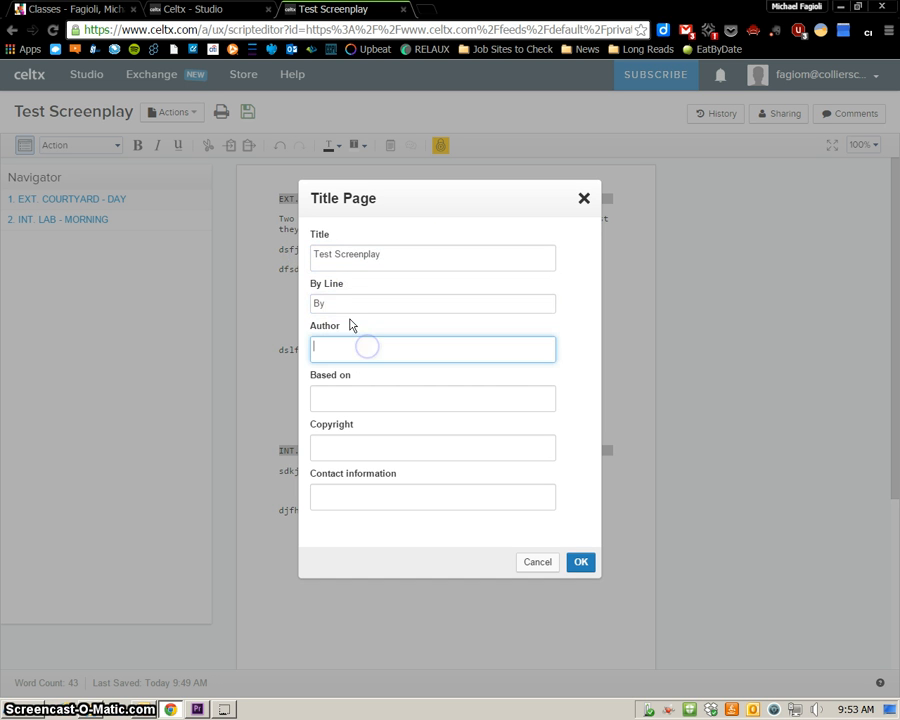
click(345, 303)
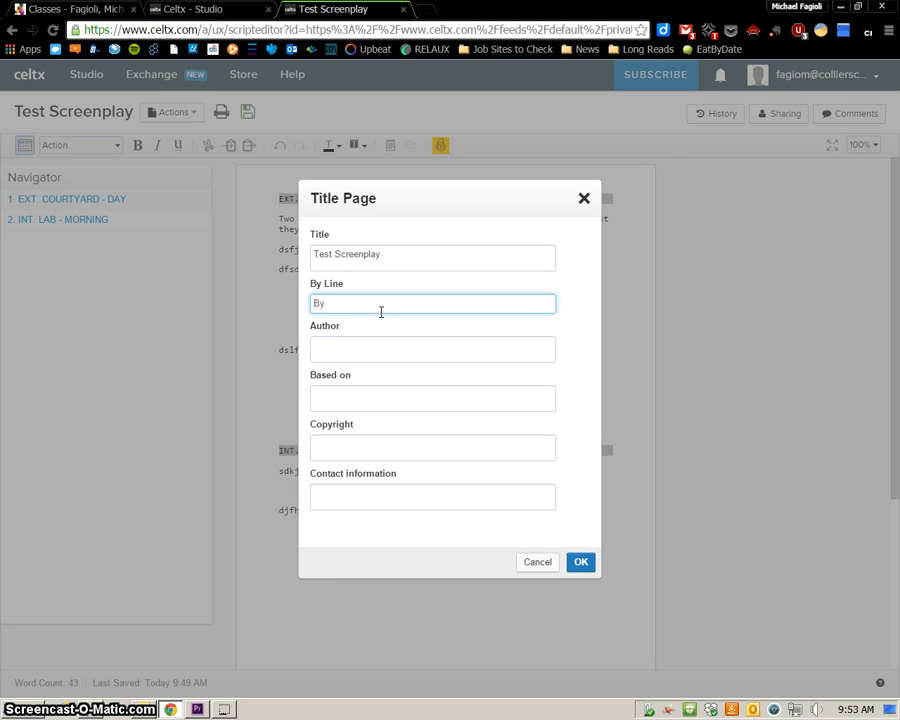
click(363, 351)
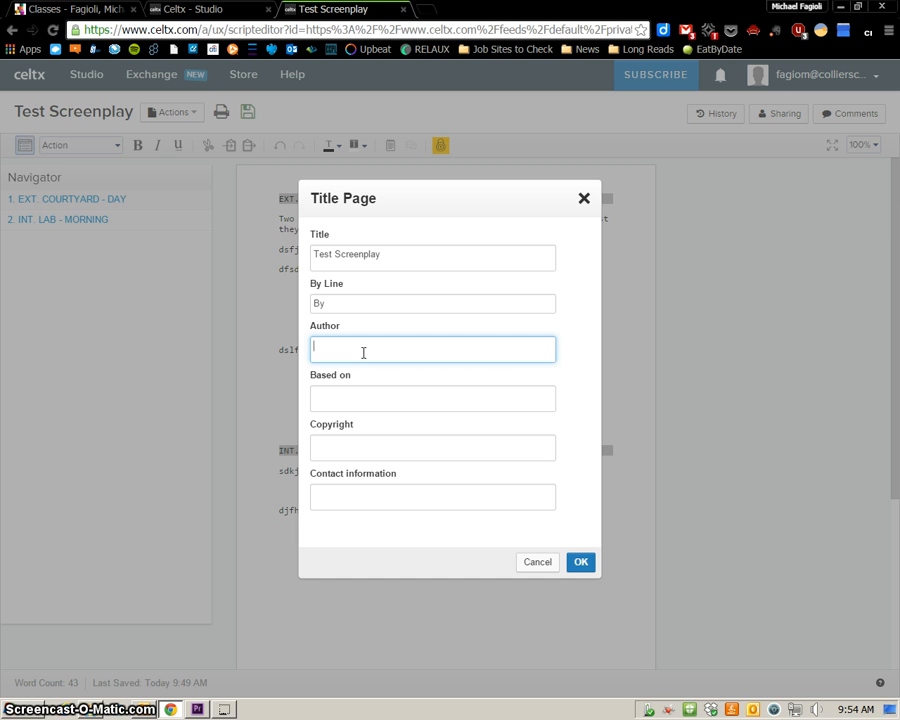
text(Mr. Fagioli)
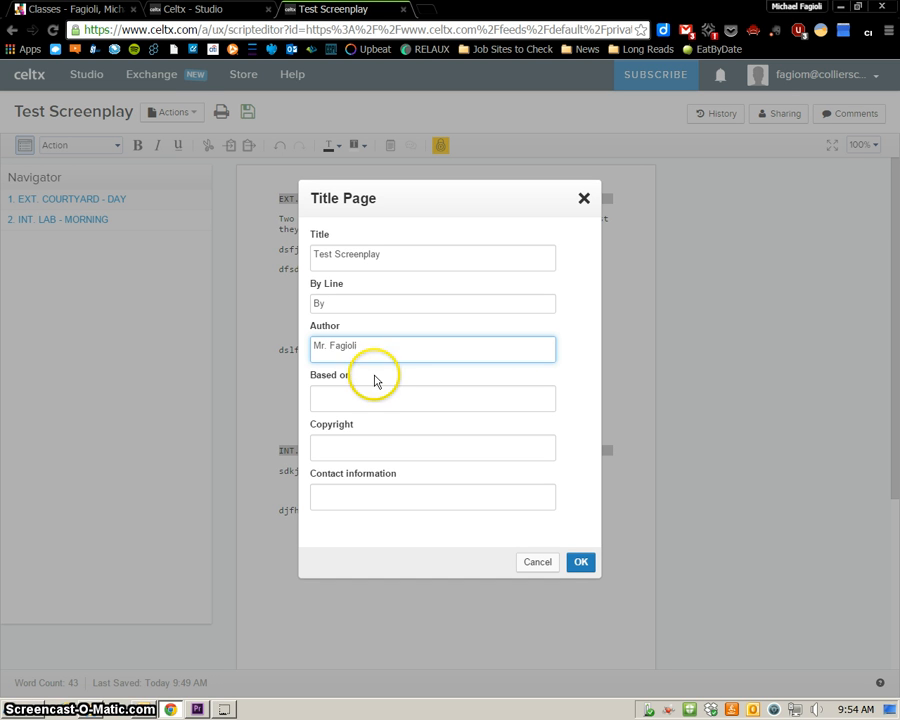
Review the Based on, Copyright and Contact information fields along with the filled-in ones, and save the title page
click(372, 398)
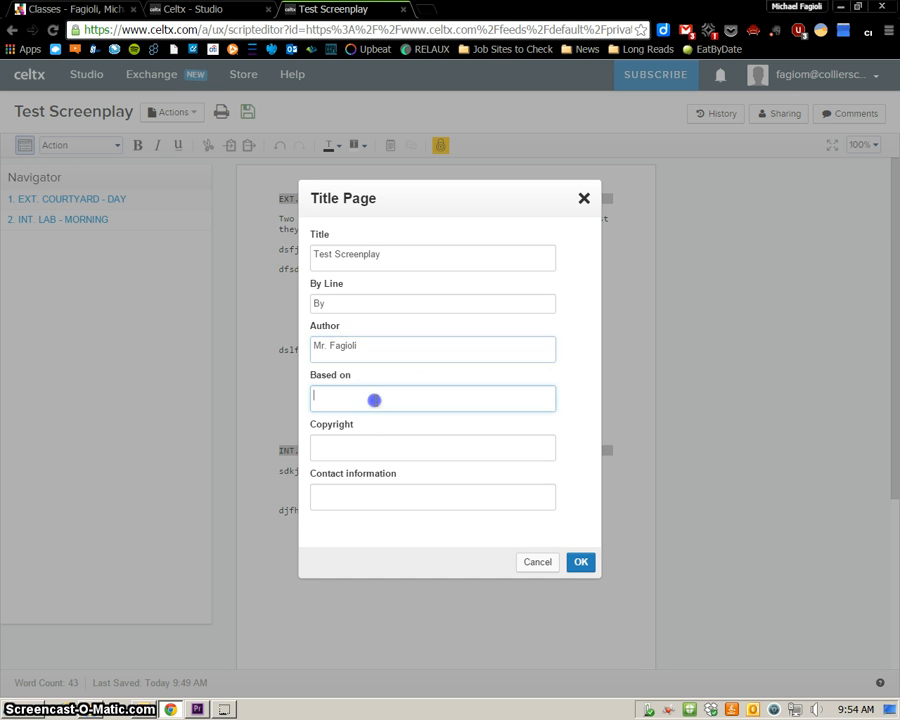
click(376, 445)
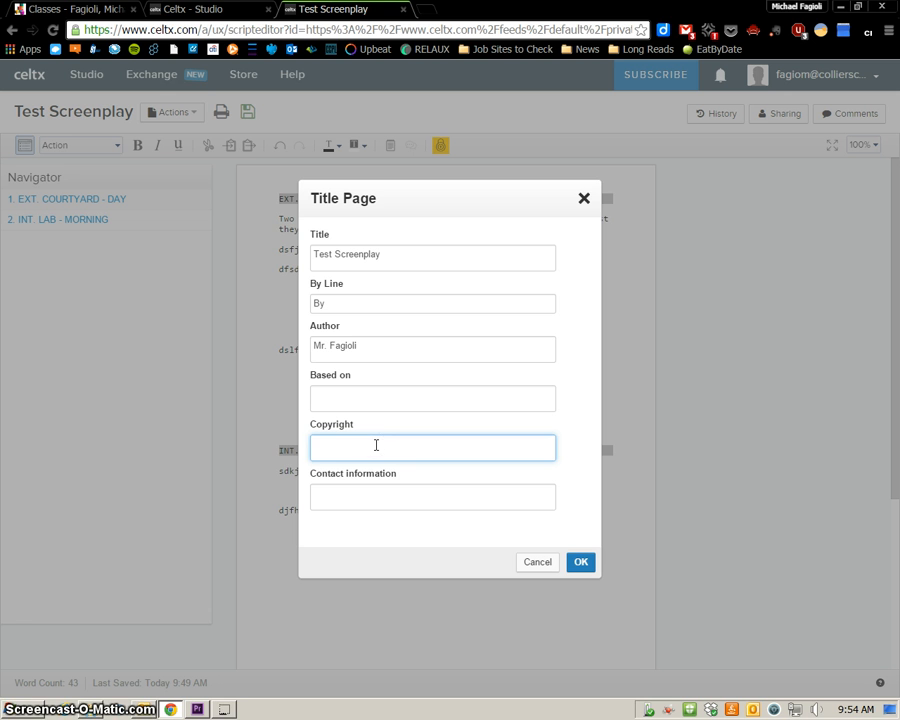
click(373, 503)
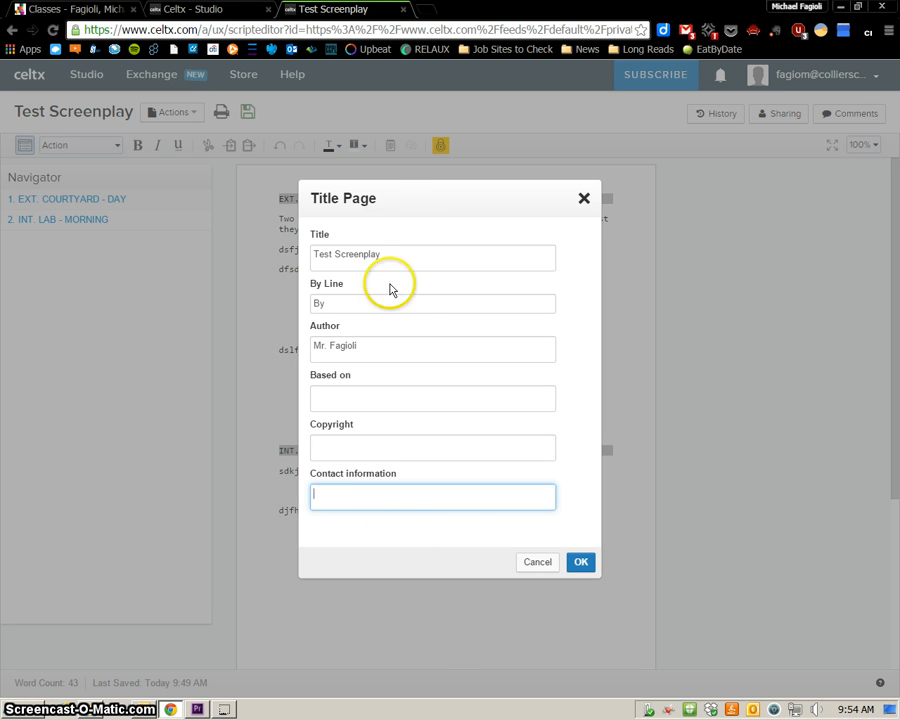
click(411, 347)
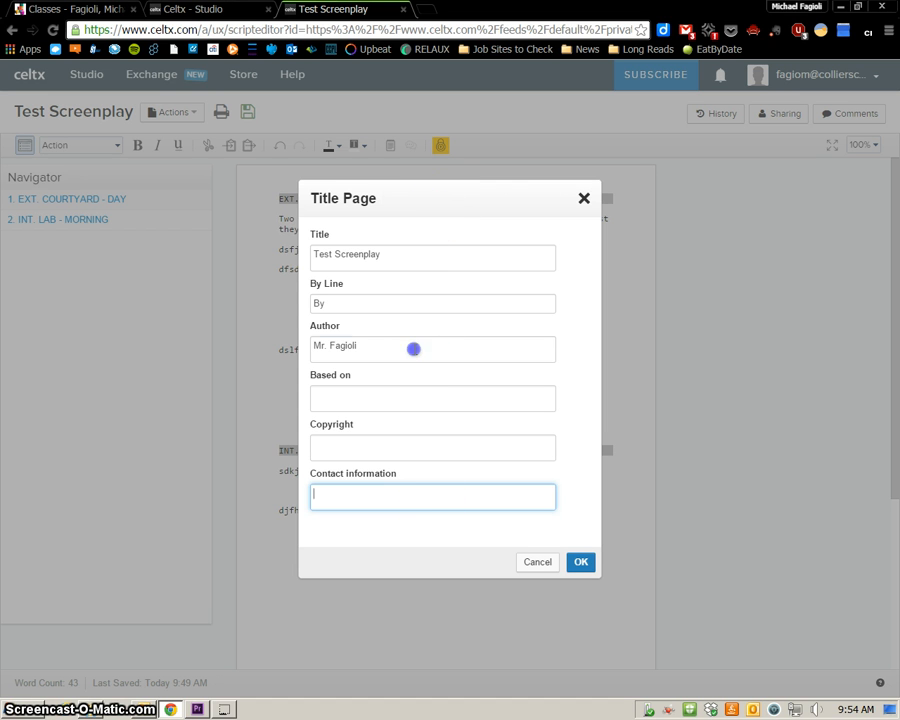
click(415, 304)
click(410, 254)
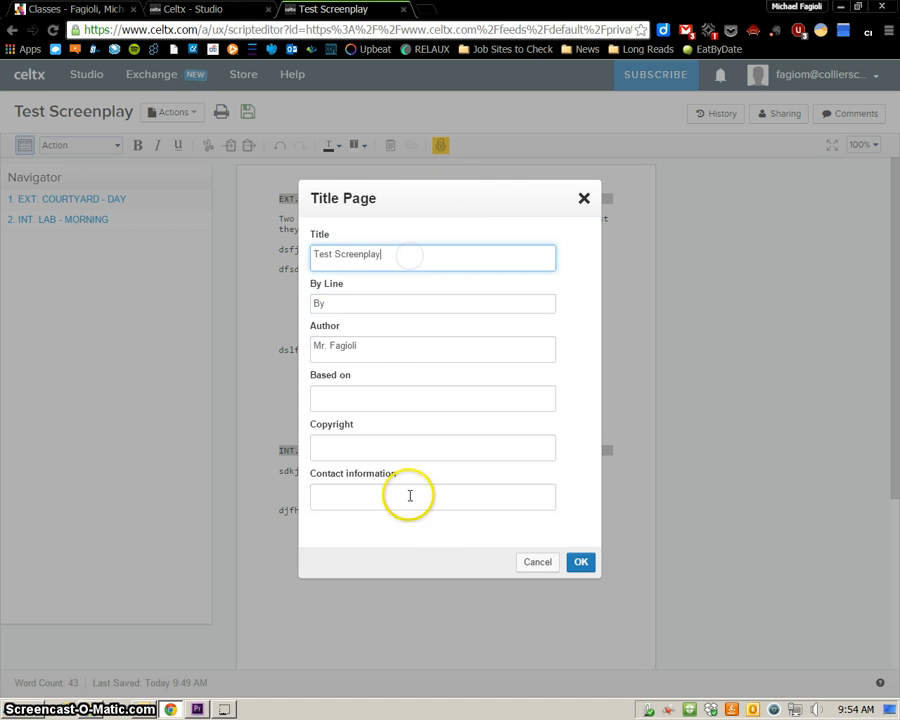
click(374, 494)
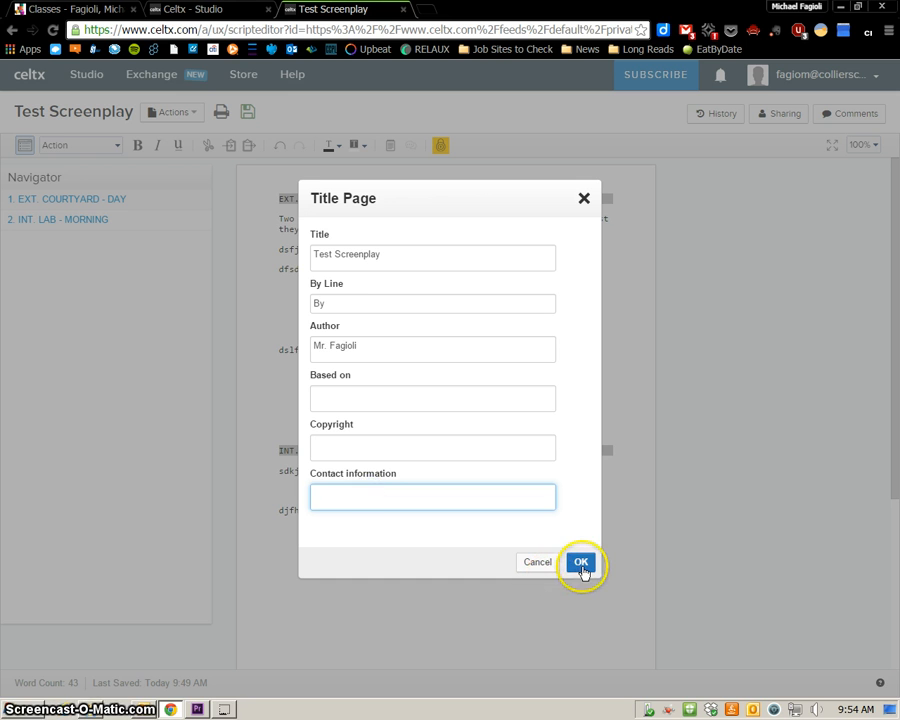
click(596, 566)
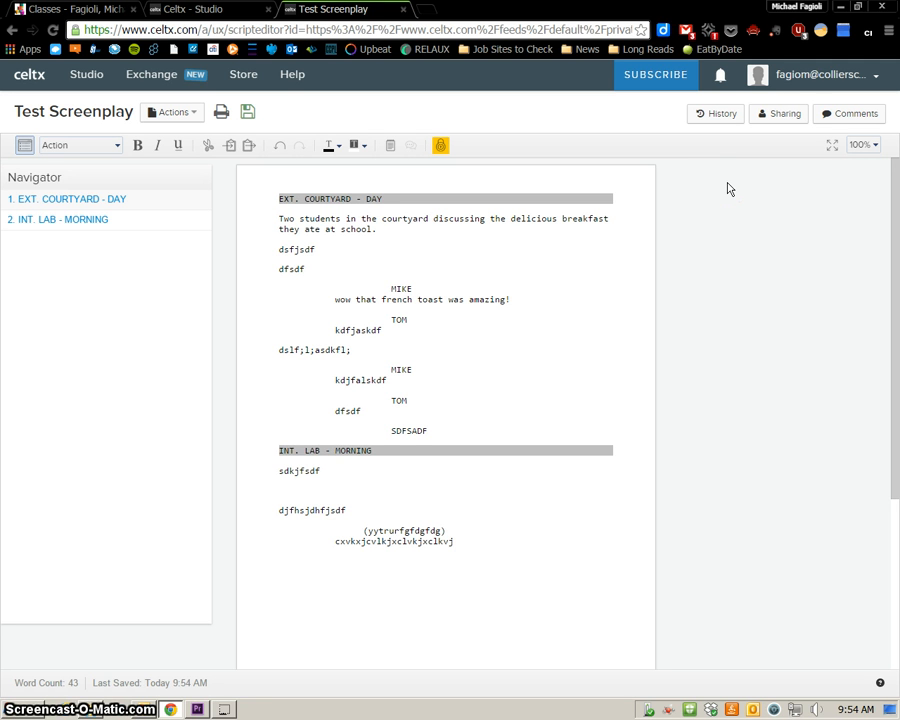
Examine the screenplay's sharing options, including who has access and where to enter a collaborator, and close them
click(765, 160)
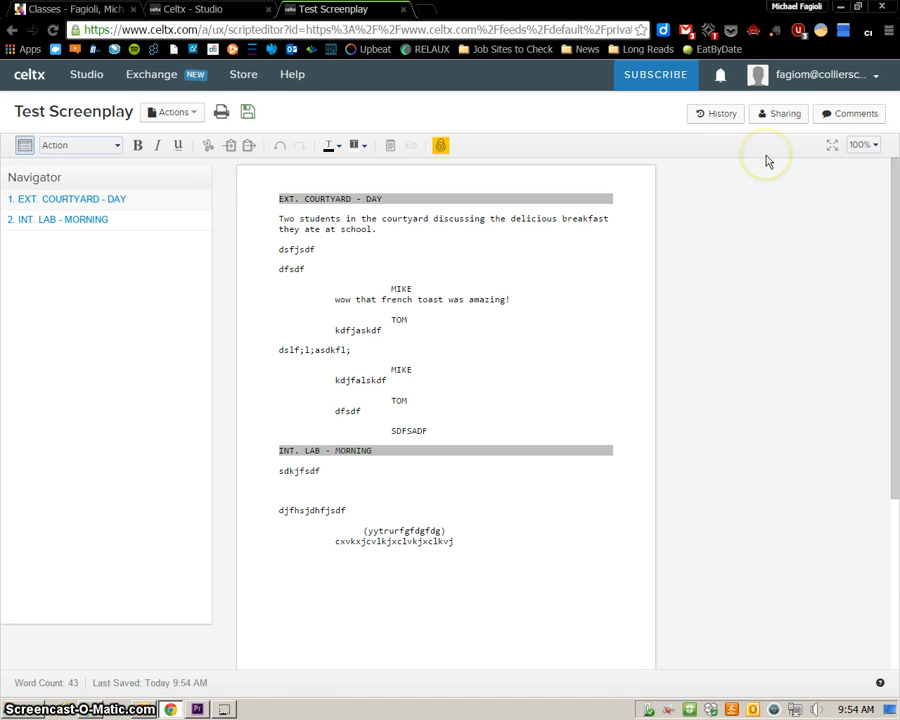
click(790, 118)
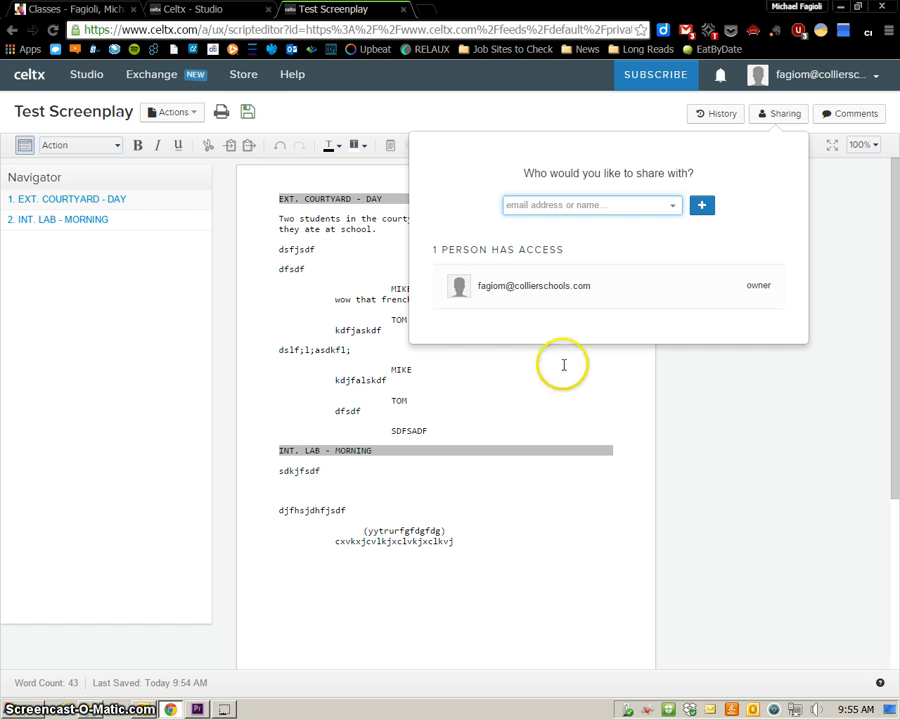
click(563, 287)
drag(563, 287, 479, 289)
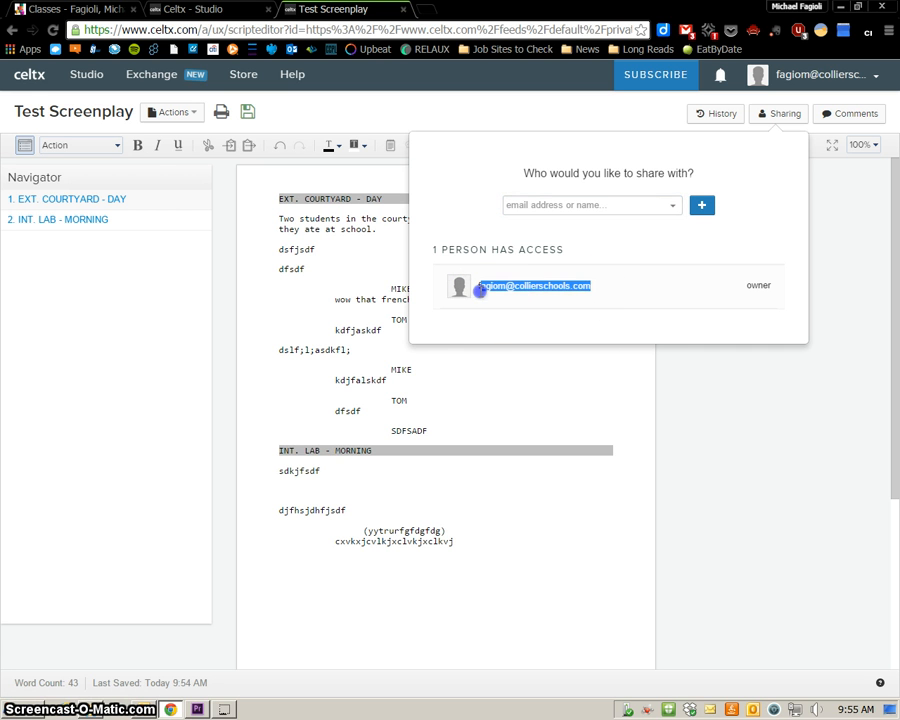
click(620, 286)
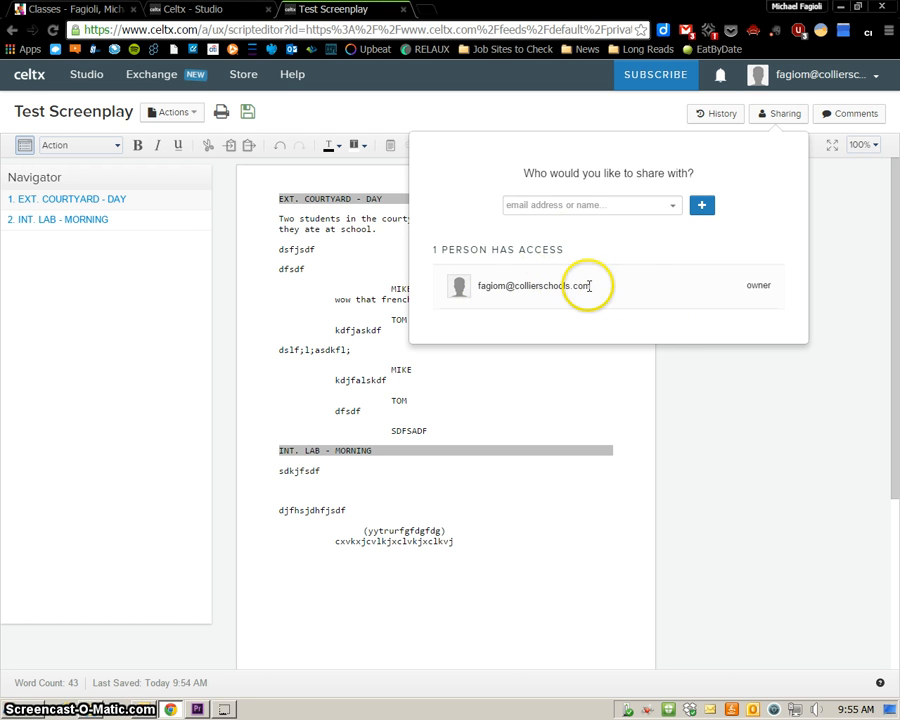
click(642, 205)
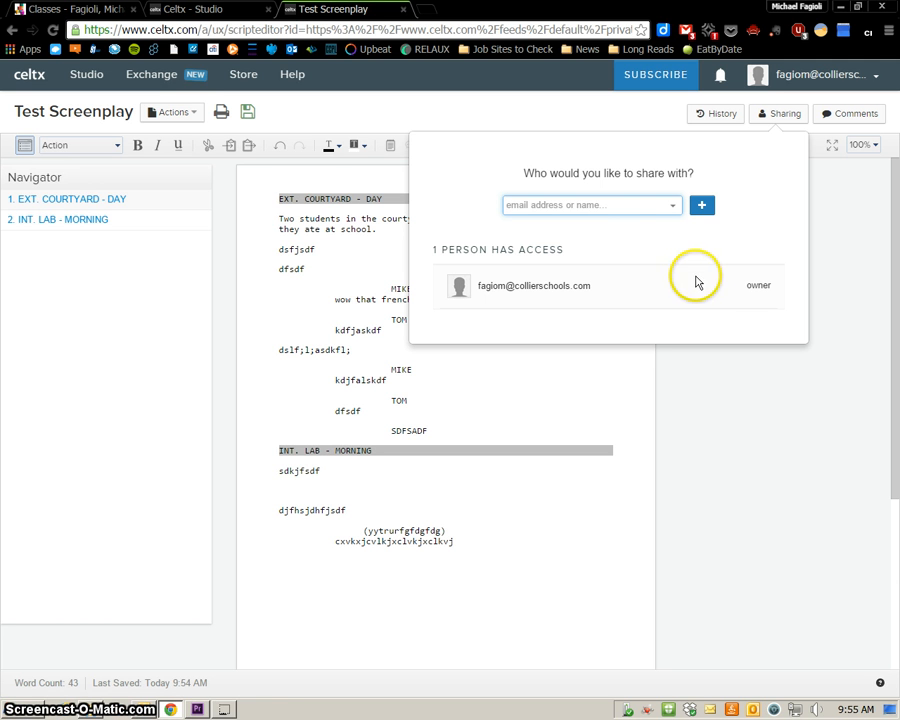
click(779, 117)
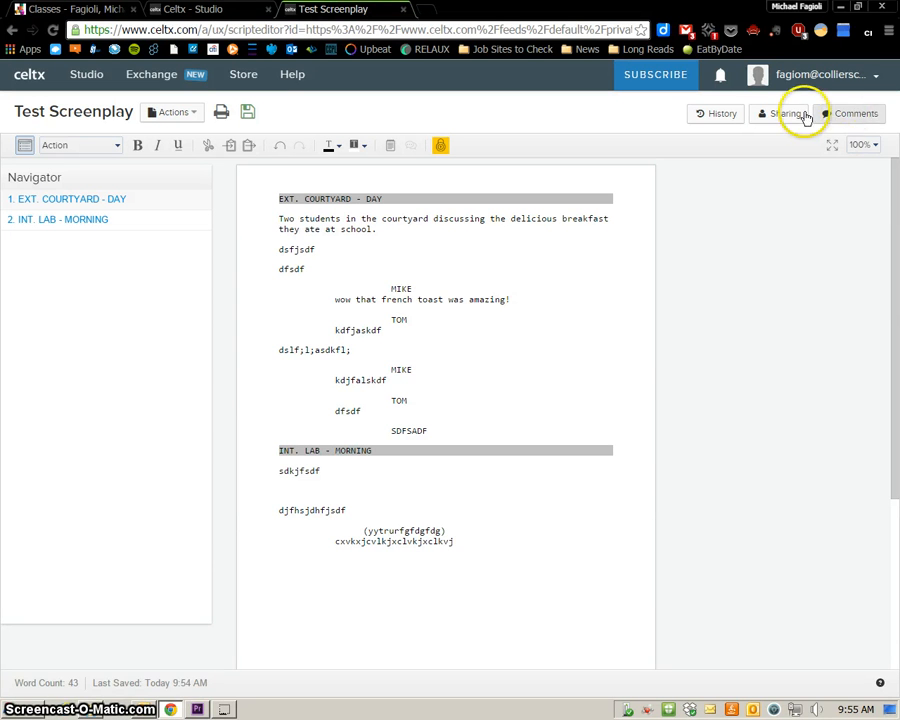
View the comment entry area for the screenplay and close it without adding a comment
click(836, 117)
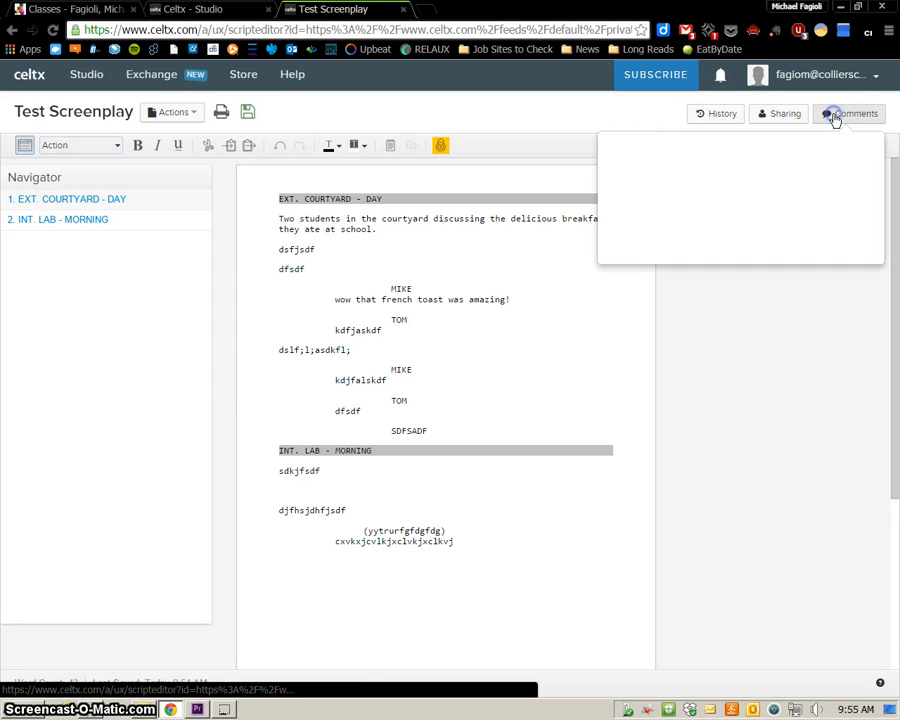
click(736, 180)
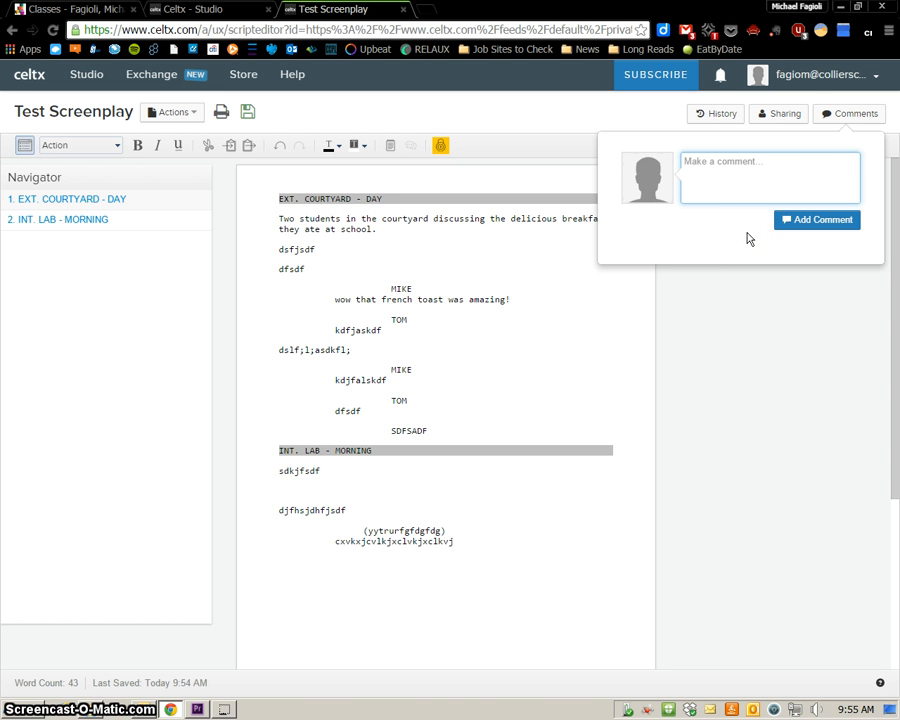
click(843, 113)
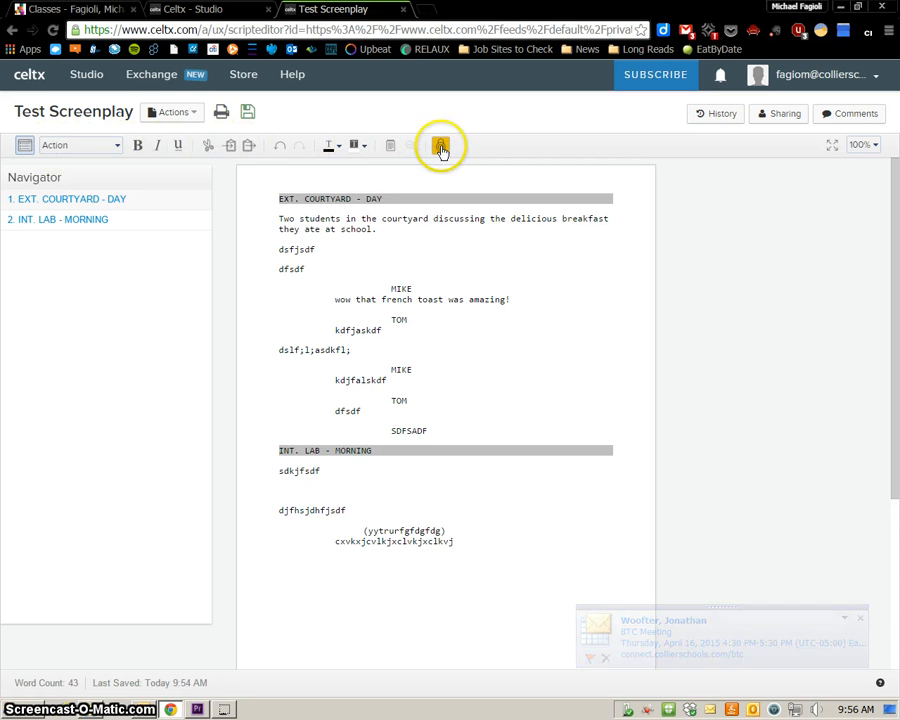
Insert an empty note at the first action paragraph of the courtyard scene and delete it
click(391, 148)
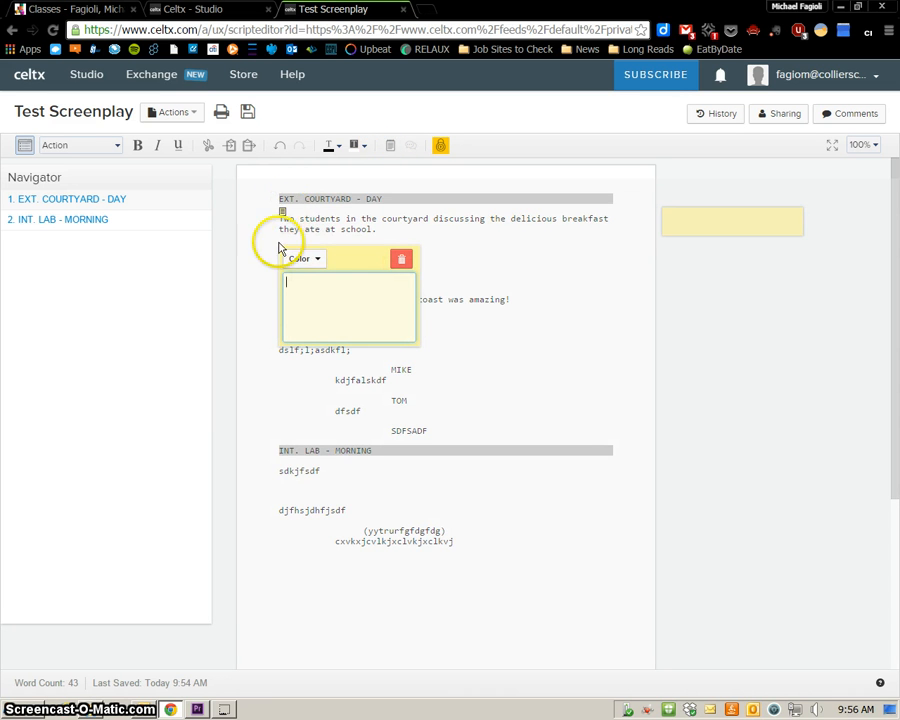
click(402, 259)
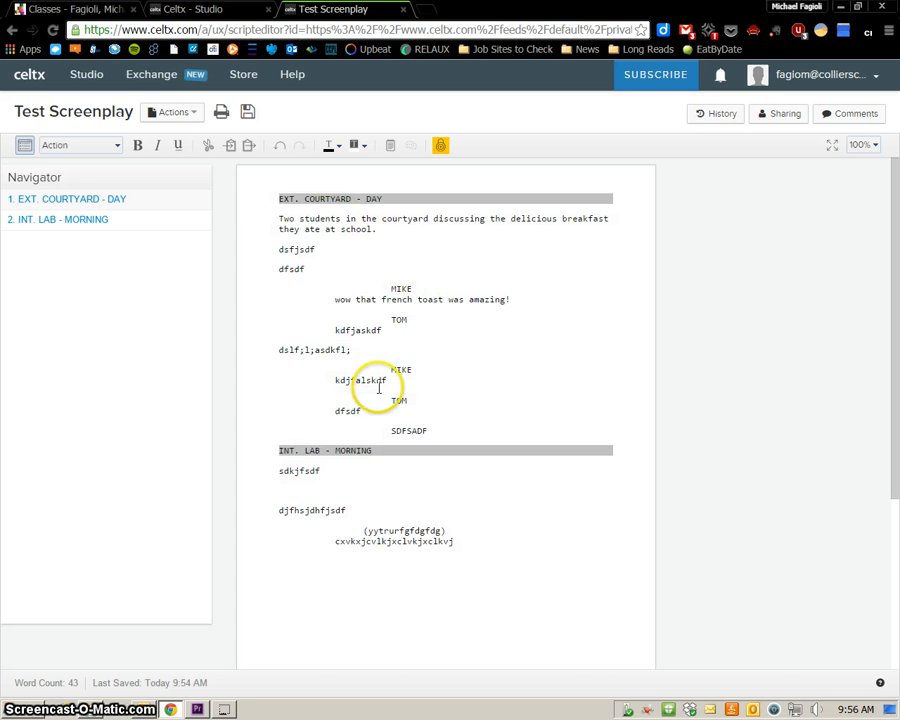
Attach a note reading "This is my note!" to Tom's dialogue "kdfjaskdf" and view the available note colors before closing it
drag(338, 330, 384, 330)
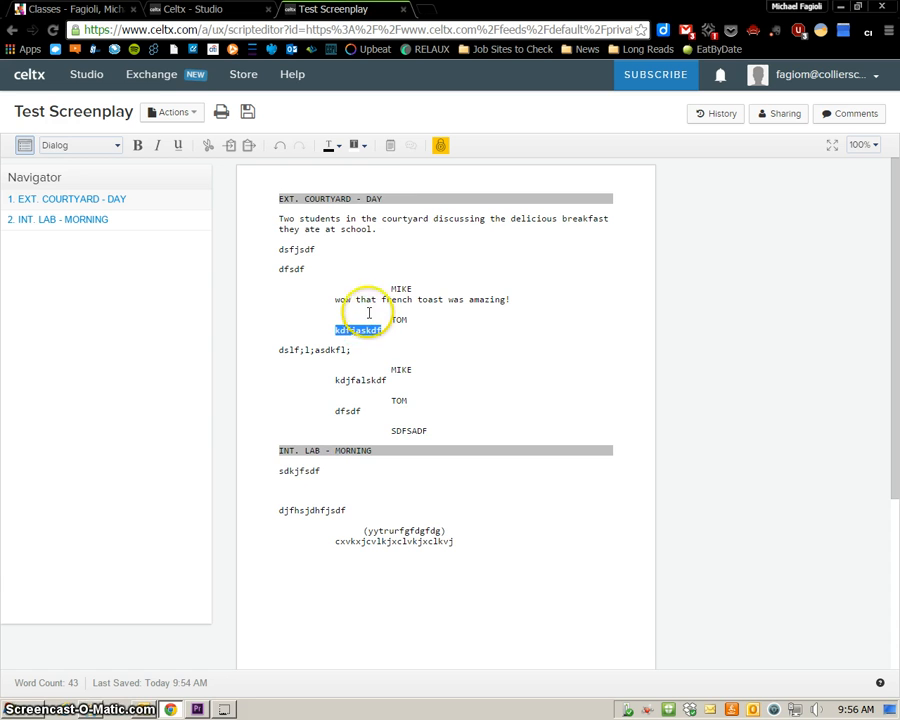
click(393, 146)
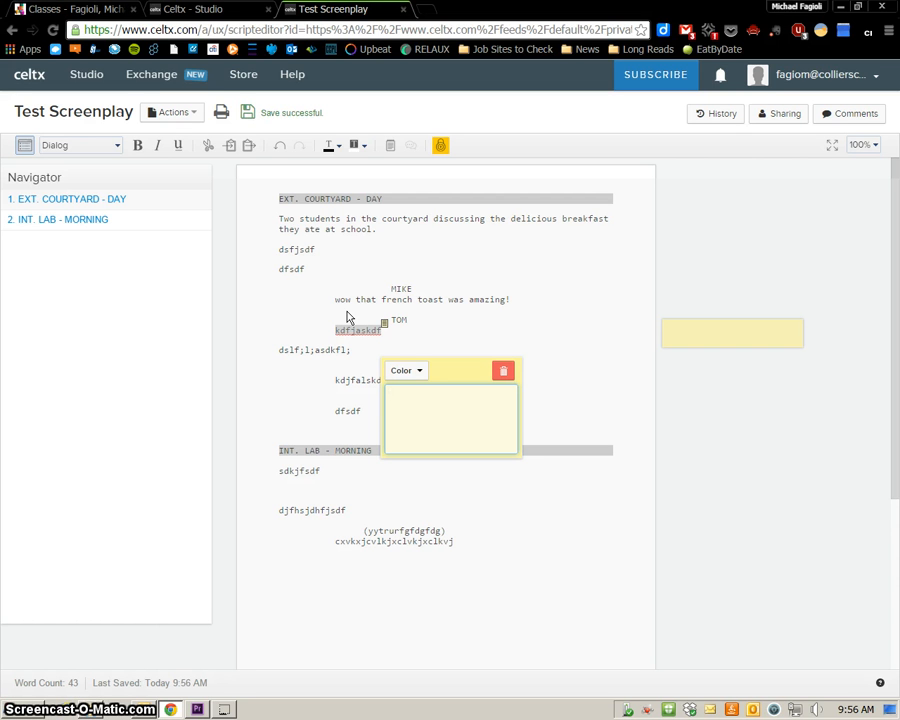
click(422, 416)
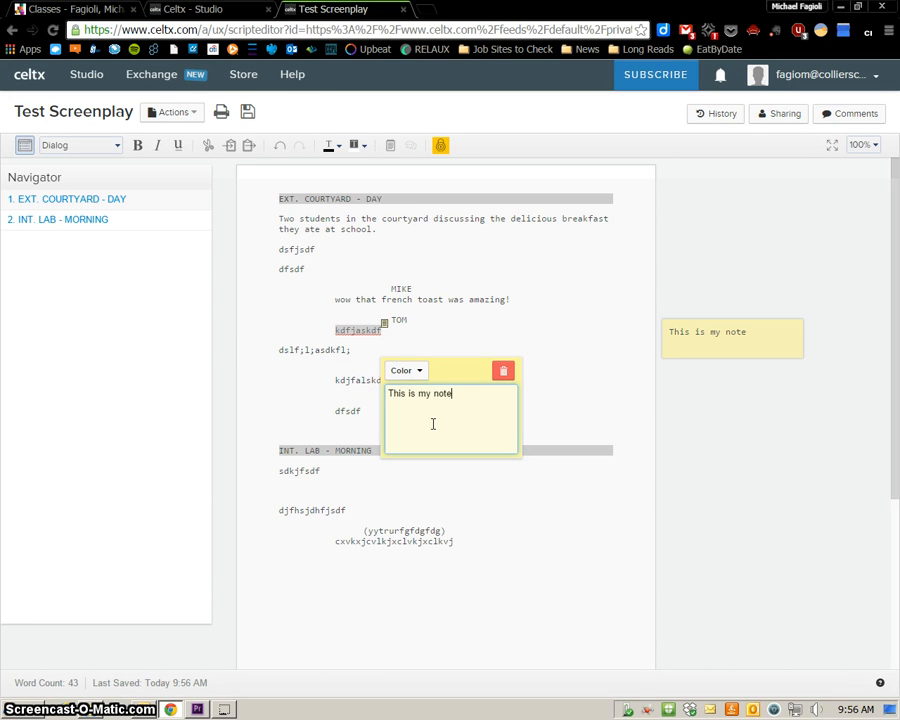
text(!)
click(440, 428)
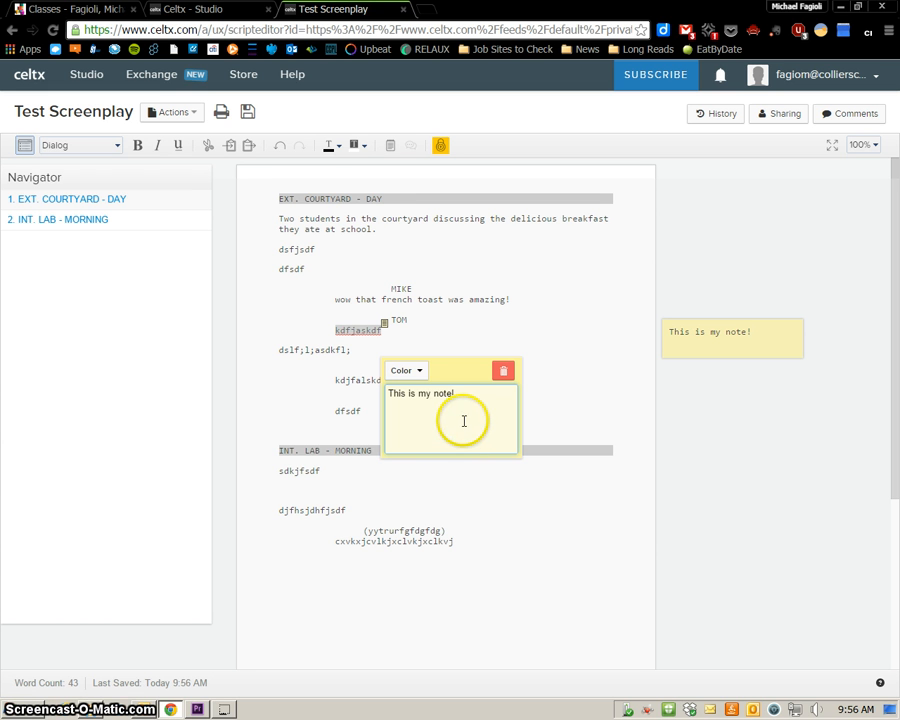
click(422, 371)
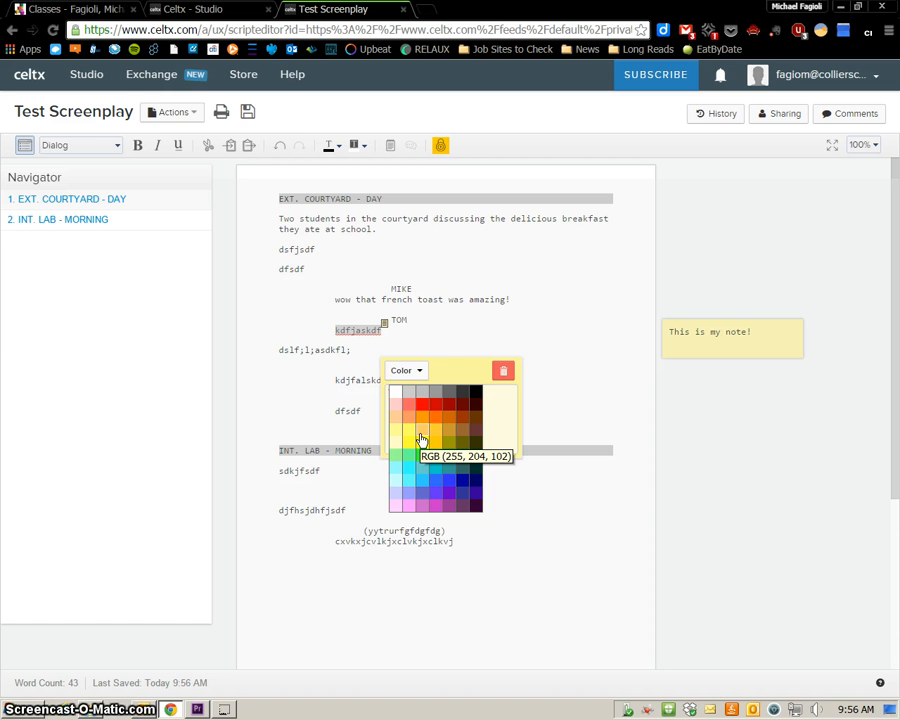
click(458, 345)
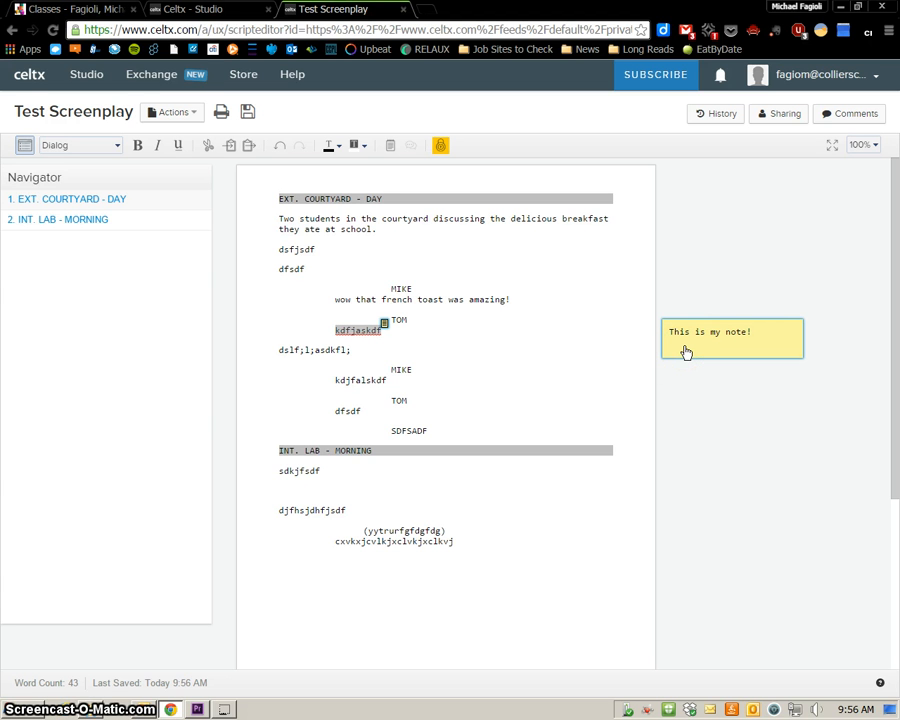
Open the screenplay's comments again to view the comment entry box alongside the new script note
click(840, 113)
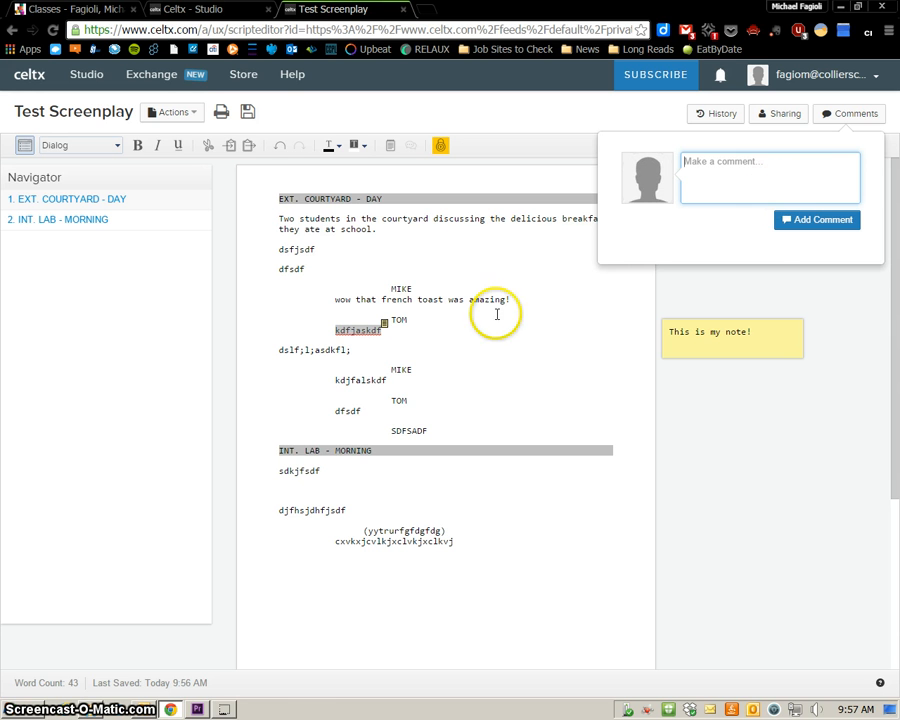
click(845, 120)
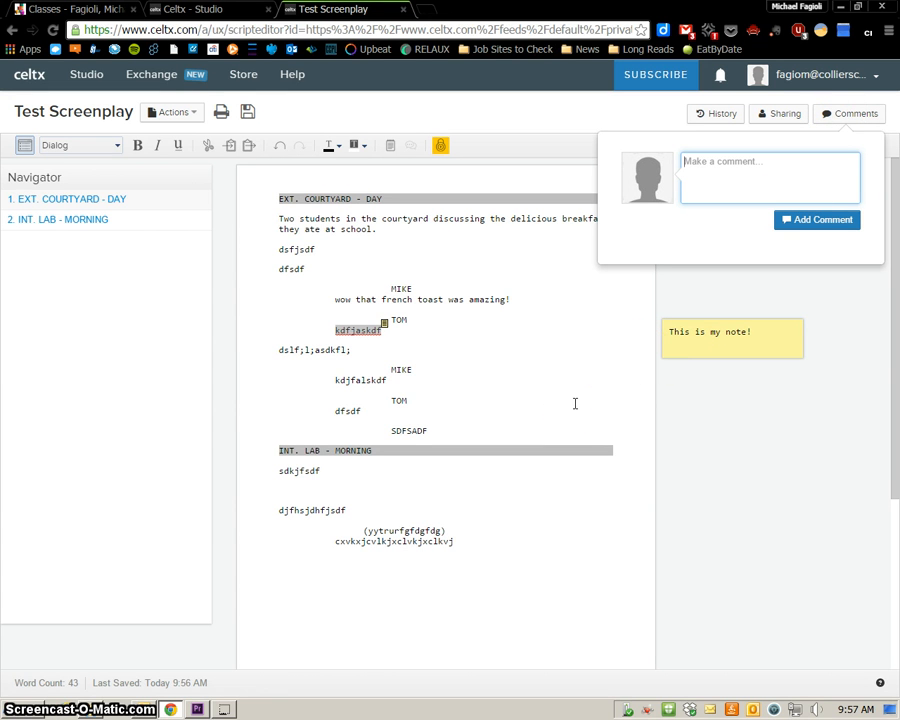
click(690, 398)
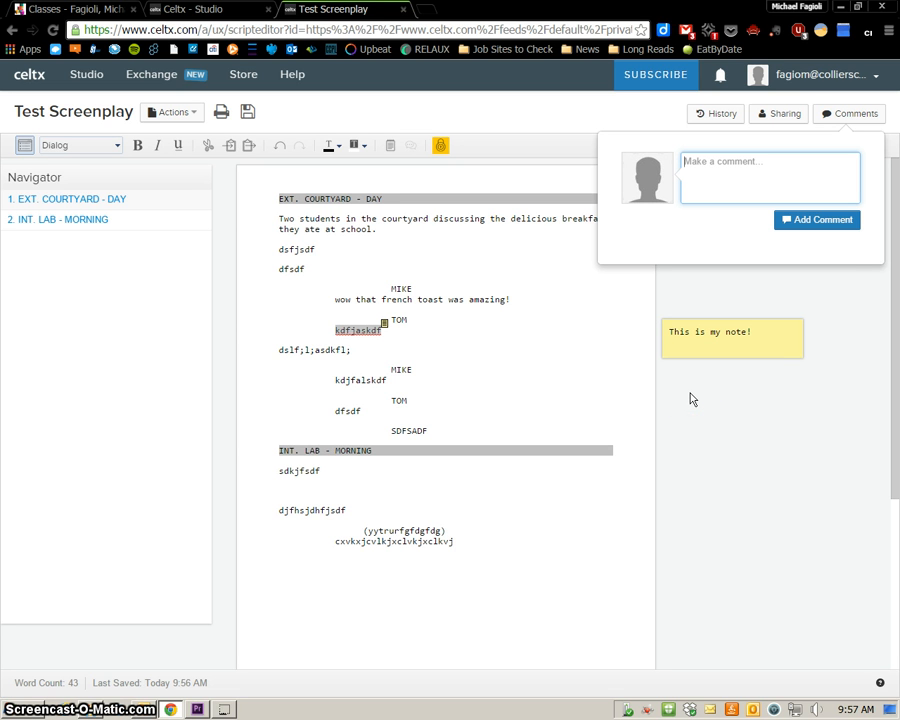